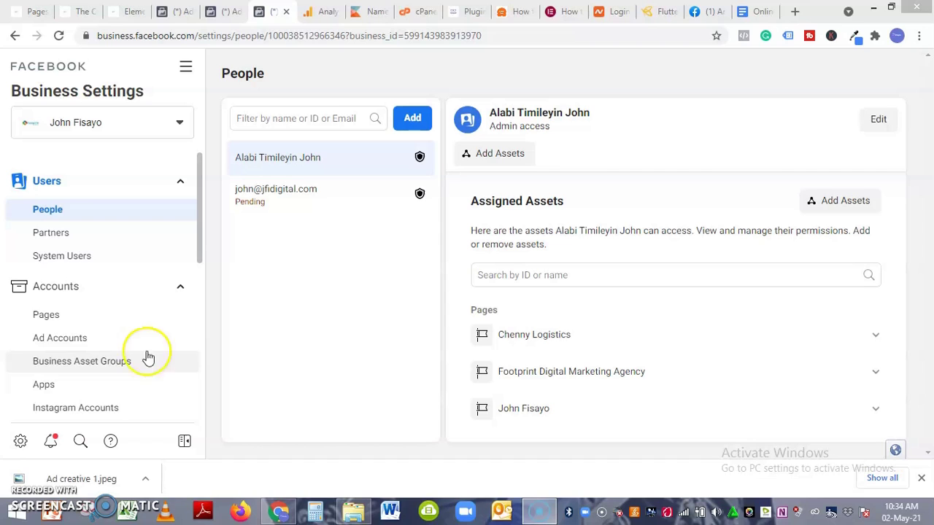
Open the Audiences page and switch it to the Naira ad account.
{"action": "left_click", "coordinate": [186, 70]}
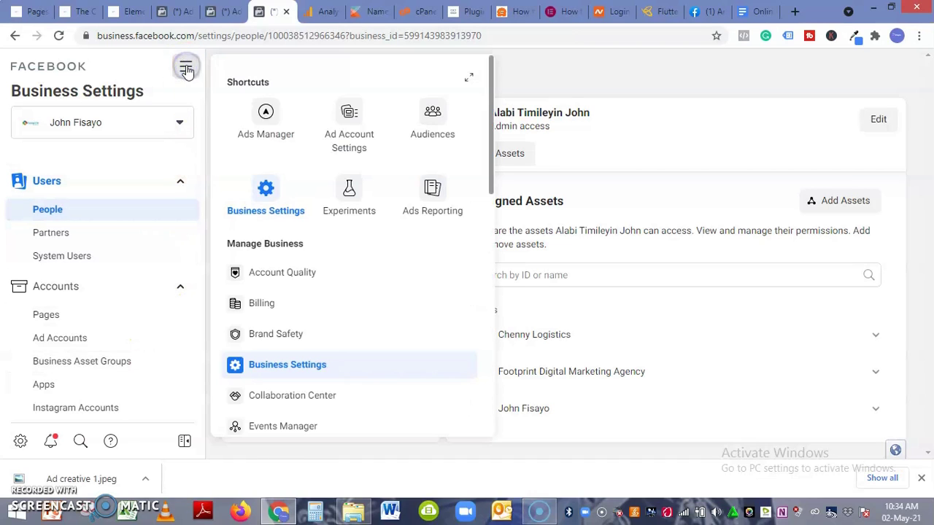
{"action": "left_click", "coordinate": [435, 130]}
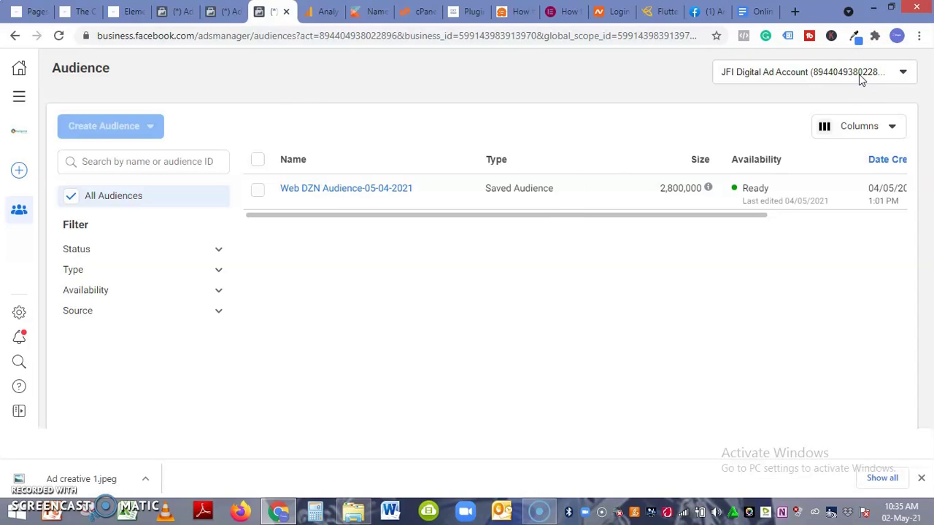
{"action": "left_click", "coordinate": [861, 76]}
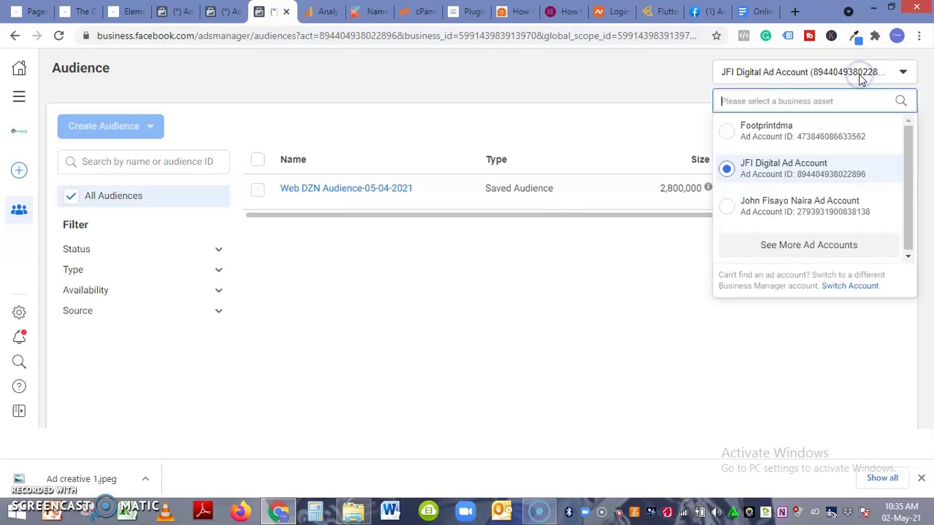
{"action": "left_click", "coordinate": [777, 208]}
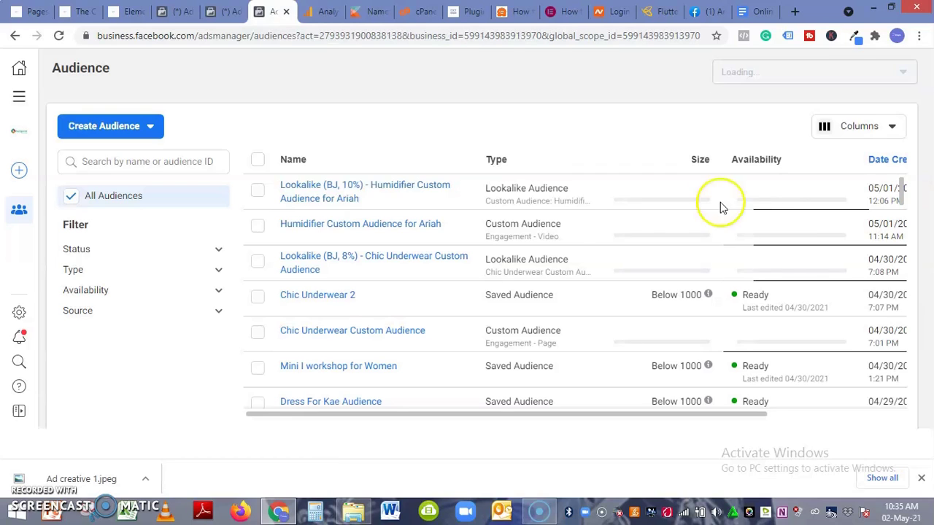
{"action": "mouse_move", "coordinate": [413, 195]}
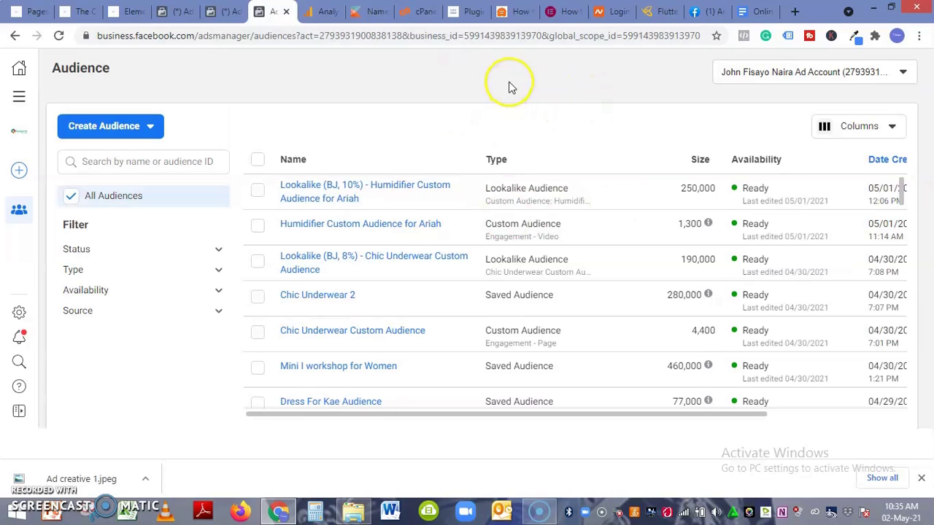
Start creating a custom audience that uses Video as its Facebook source.
{"action": "left_click", "coordinate": [135, 133]}
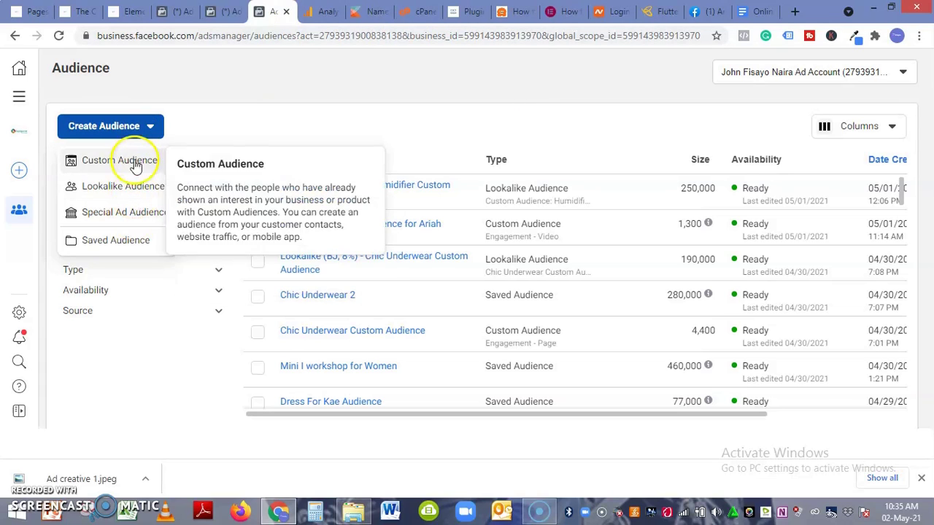
{"action": "mouse_move", "coordinate": [140, 167]}
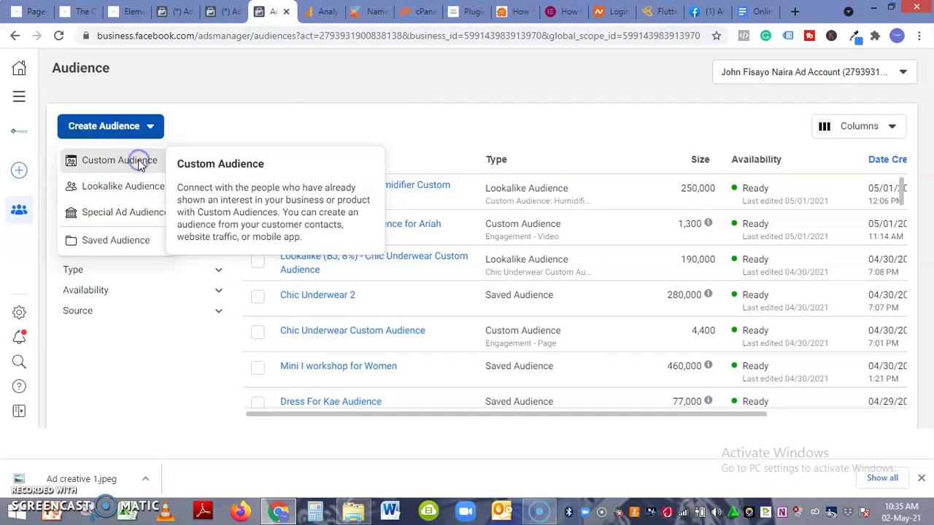
{"action": "left_click", "coordinate": [139, 161]}
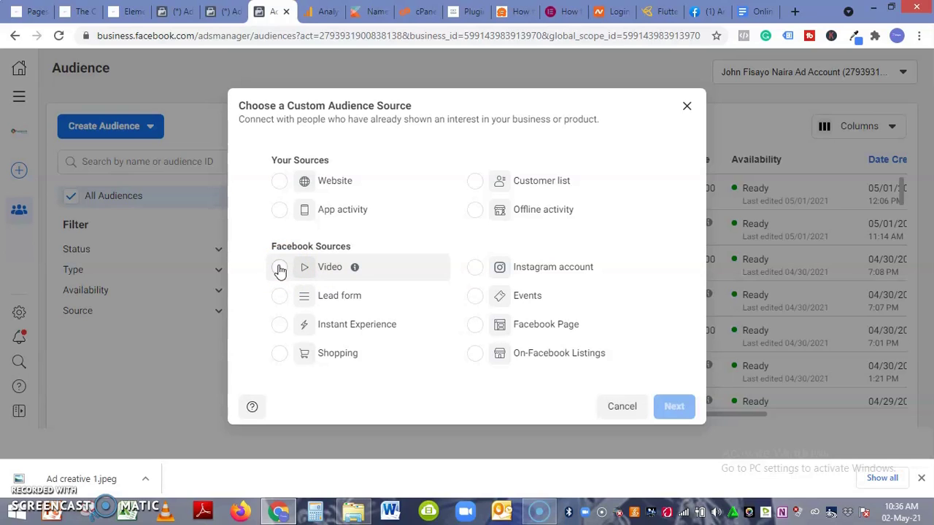
{"action": "left_click", "coordinate": [279, 268]}
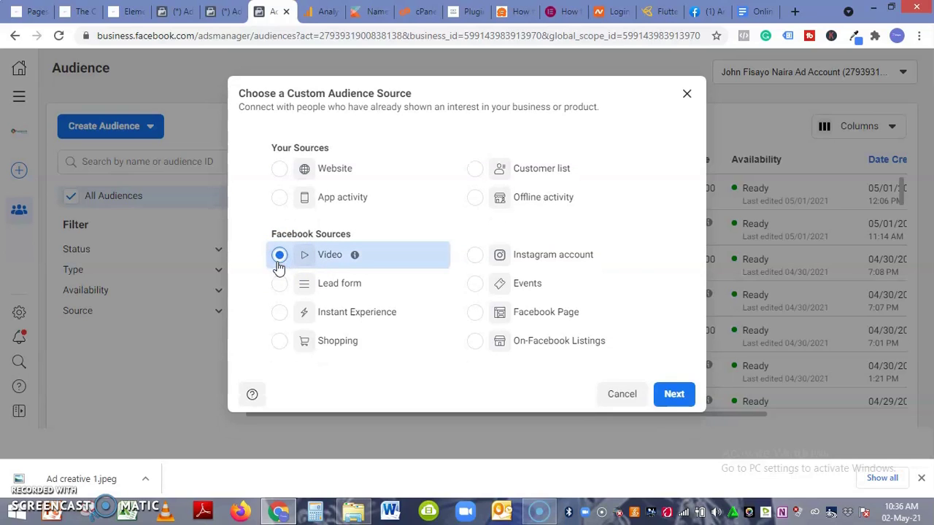
{"action": "left_click", "coordinate": [661, 402]}
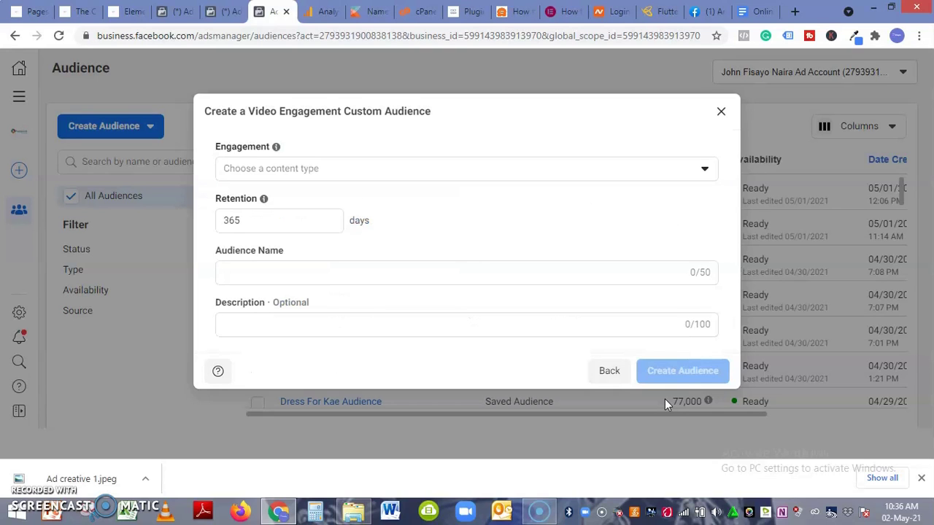
Set the engagement criterion to people who have watched at 50% of your video.
{"action": "left_click", "coordinate": [320, 173]}
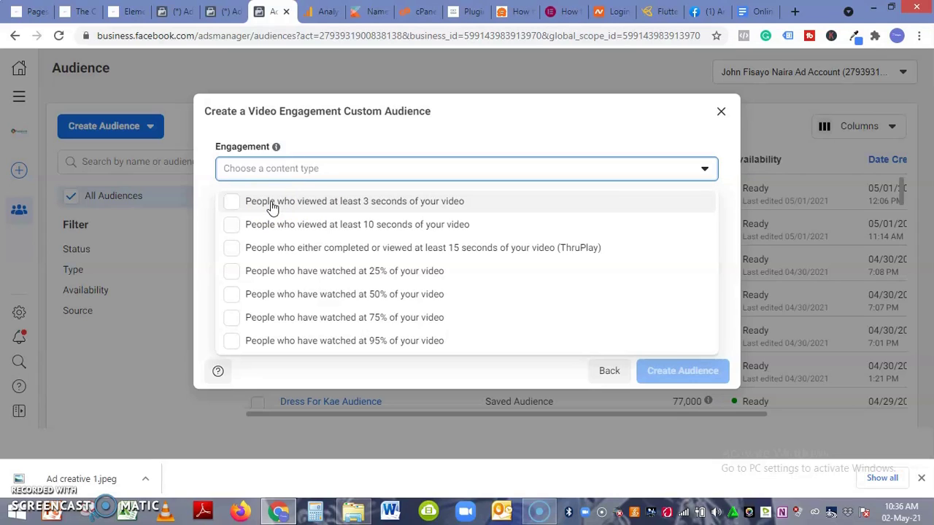
{"action": "left_click", "coordinate": [271, 231]}
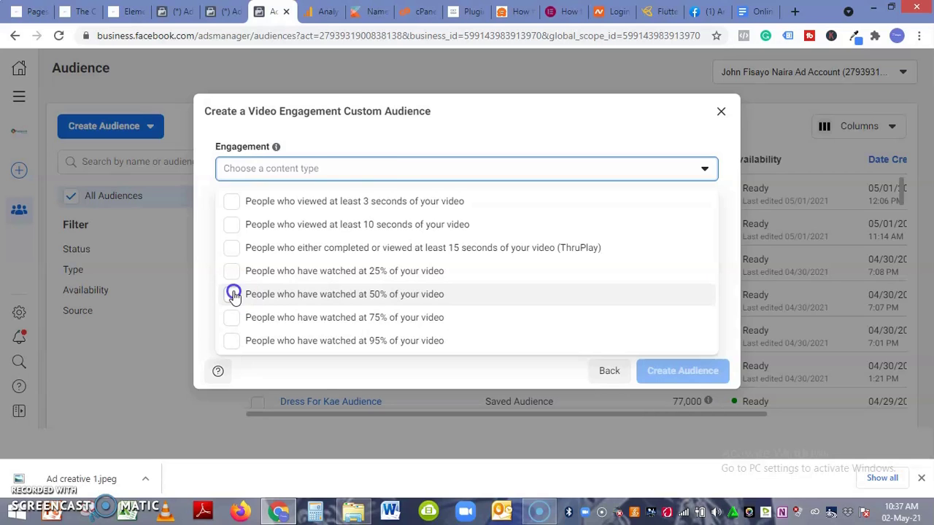
{"action": "left_click", "coordinate": [233, 295]}
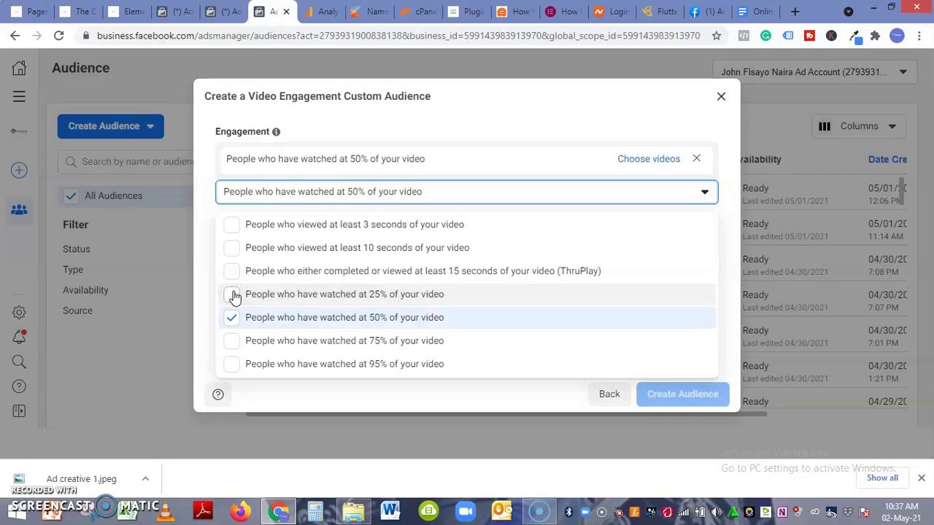
Begin choosing videos for the 50% criterion and select the Facebook Page that shares the business account's name.
{"action": "left_click", "coordinate": [650, 162]}
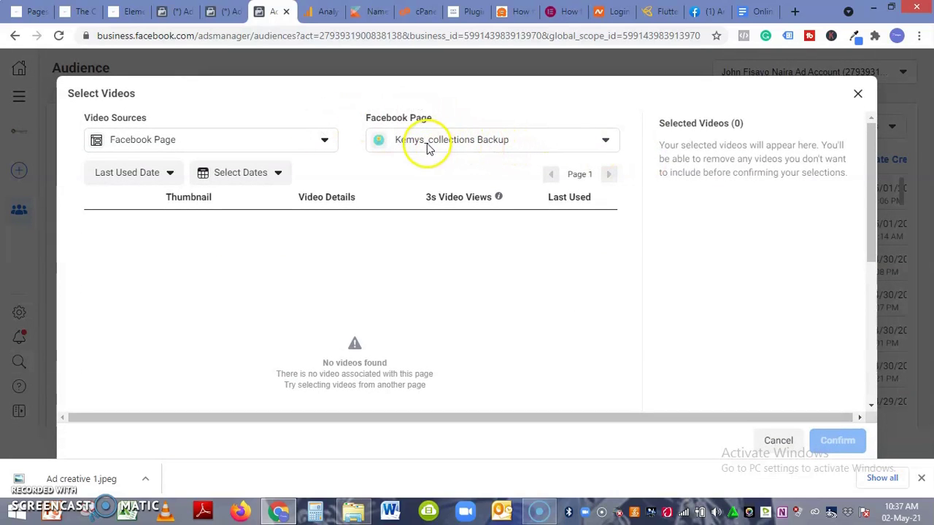
{"action": "left_click", "coordinate": [444, 142]}
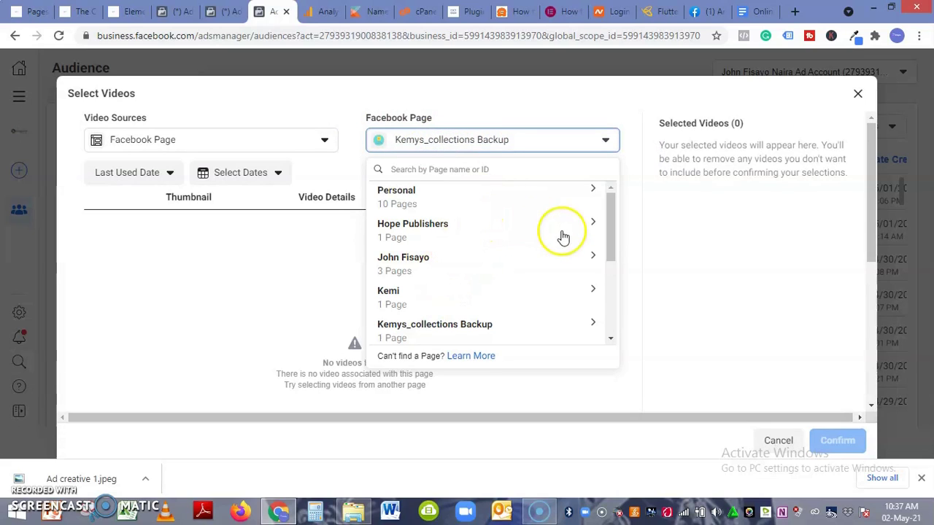
{"action": "left_click", "coordinate": [591, 259]}
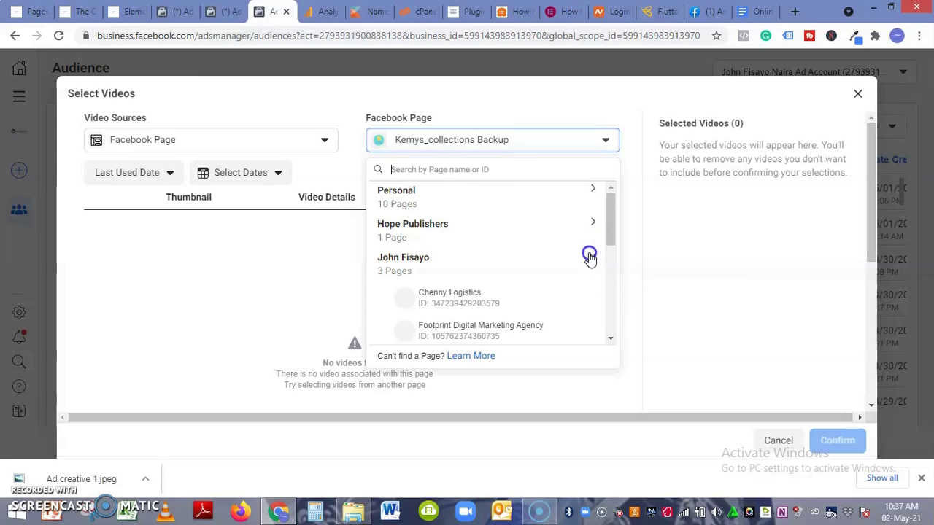
{"action": "scroll", "coordinate": [559, 268], "scroll_direction": "down", "scroll_amount": 2}
{"action": "left_click", "coordinate": [473, 249]}
{"action": "left_click", "coordinate": [467, 234]}
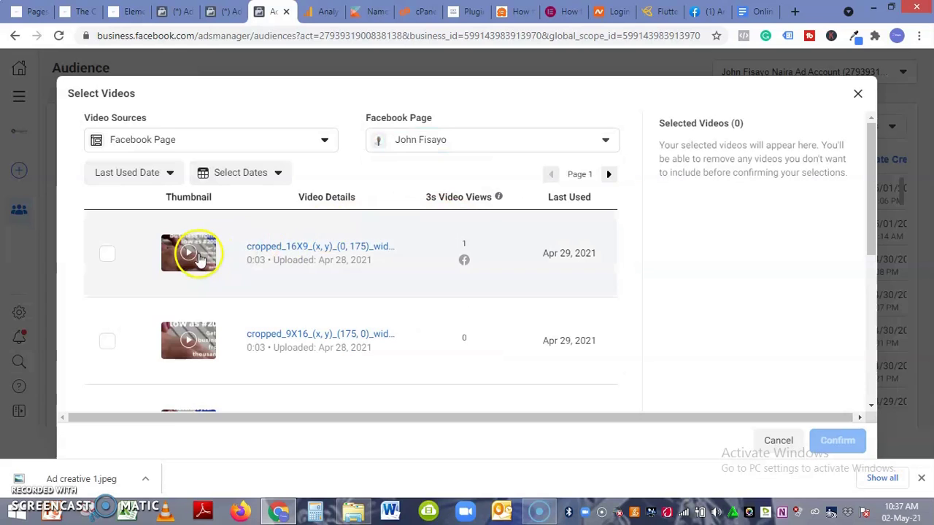
Select the JFI Digital Solutions Ad.mp4 video uploaded Jan 3, 2021 and confirm it for the audience.
{"action": "scroll", "coordinate": [397, 261], "scroll_direction": "down", "scroll_amount": 3}
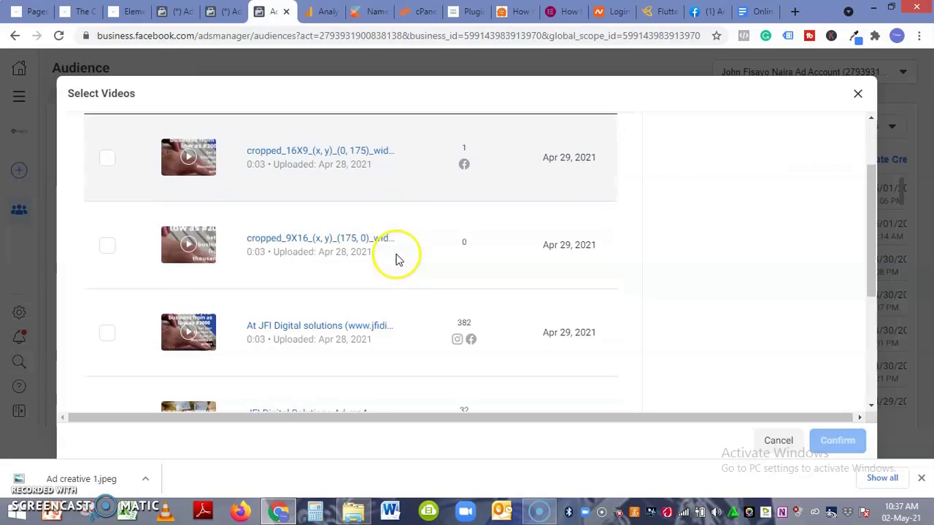
{"action": "scroll", "coordinate": [387, 198], "scroll_direction": "down", "scroll_amount": 2}
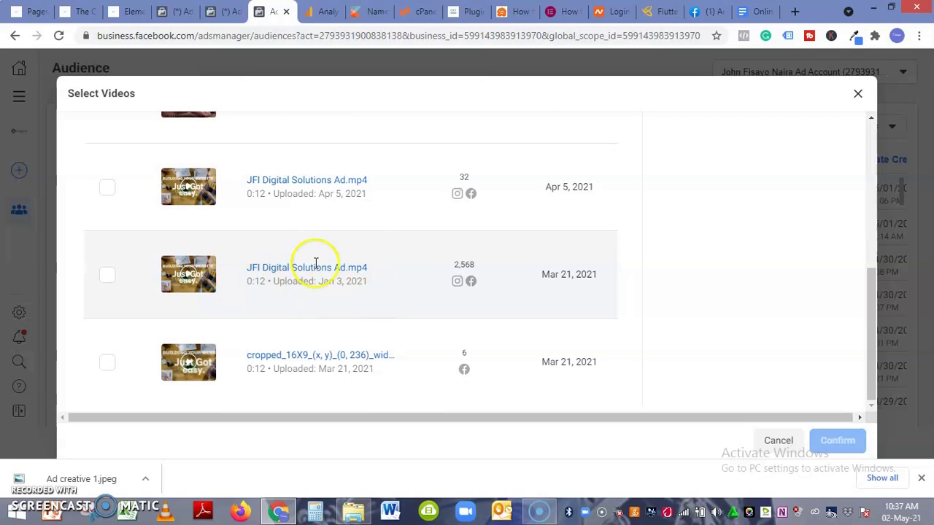
{"action": "scroll", "coordinate": [452, 240], "scroll_direction": "up", "scroll_amount": 1}
{"action": "scroll", "coordinate": [440, 221], "scroll_direction": "up", "scroll_amount": 2}
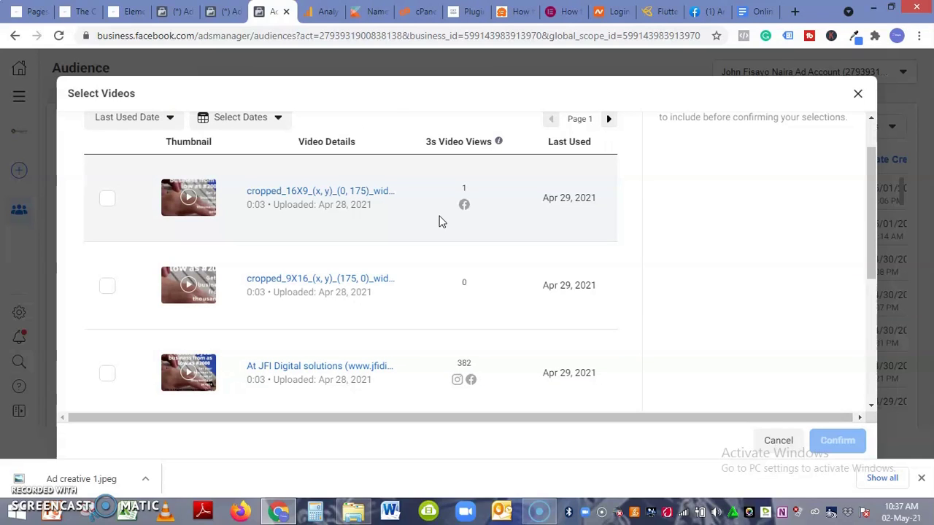
{"action": "left_click", "coordinate": [442, 203]}
{"action": "scroll", "coordinate": [443, 204], "scroll_direction": "down", "scroll_amount": 1}
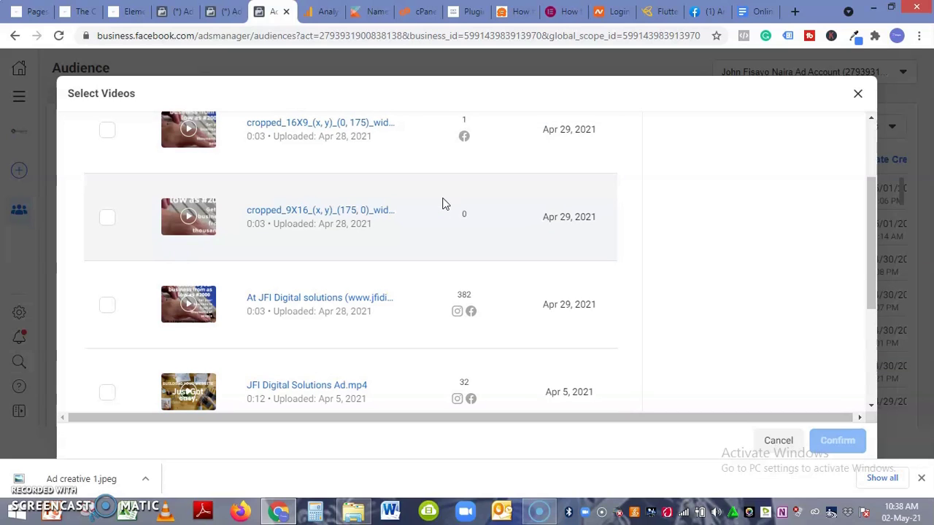
{"action": "scroll", "coordinate": [443, 204], "scroll_direction": "down", "scroll_amount": 3}
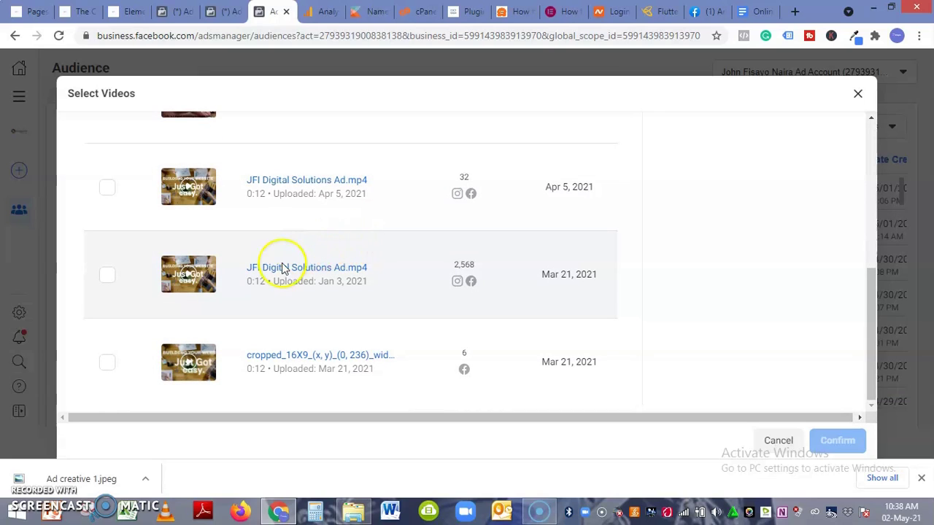
{"action": "left_click", "coordinate": [105, 277]}
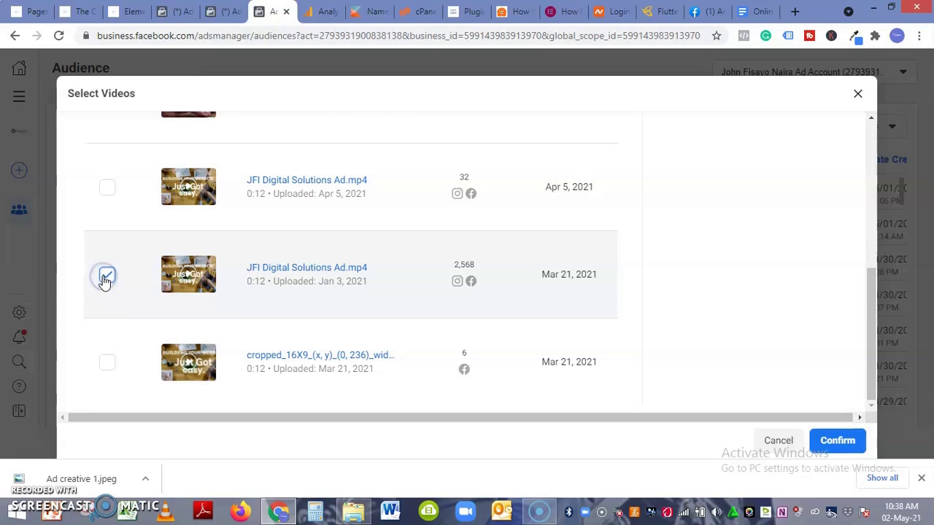
{"action": "left_click", "coordinate": [837, 442]}
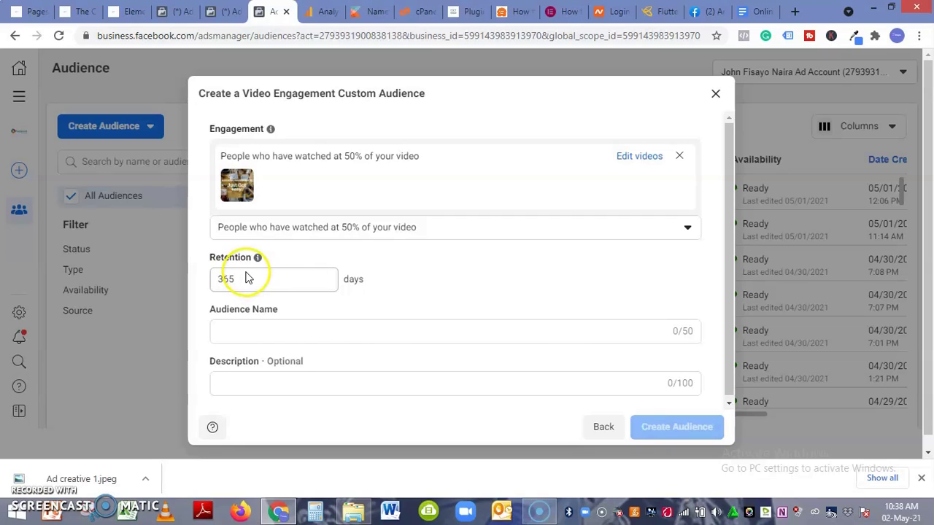
Name the audience "WEbsite Ad Custom Audience 50%", create it, and finish the creation dialog.
{"action": "left_click", "coordinate": [248, 327]}
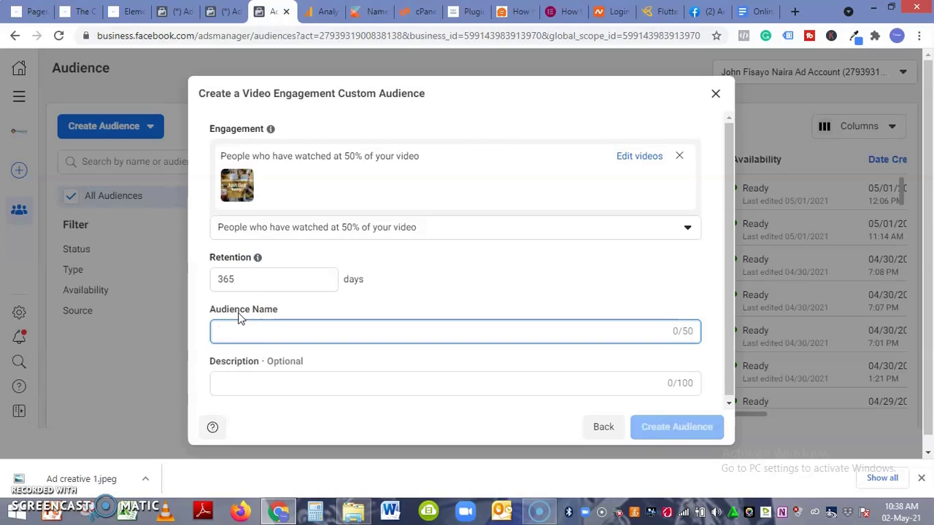
{"action": "type", "text": "WEbs"}
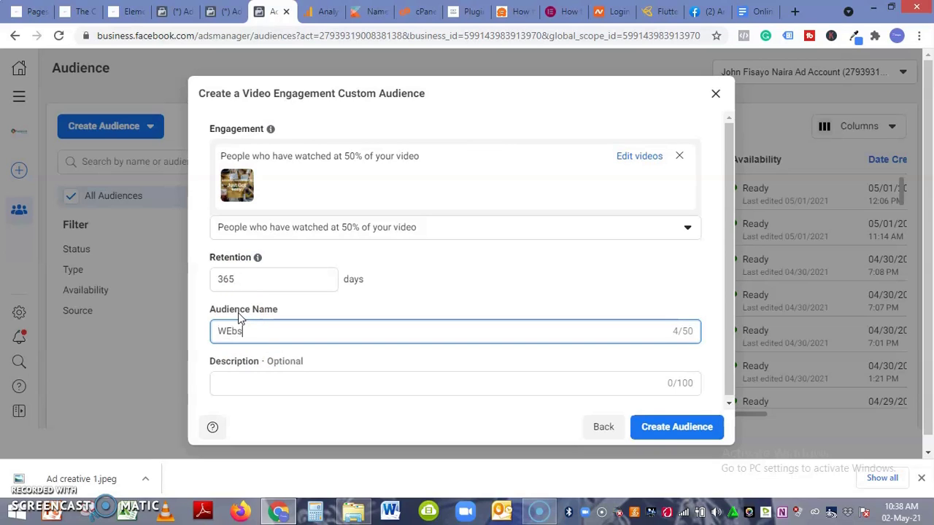
{"action": "type", "text": "ite Ad Custom Audie"}
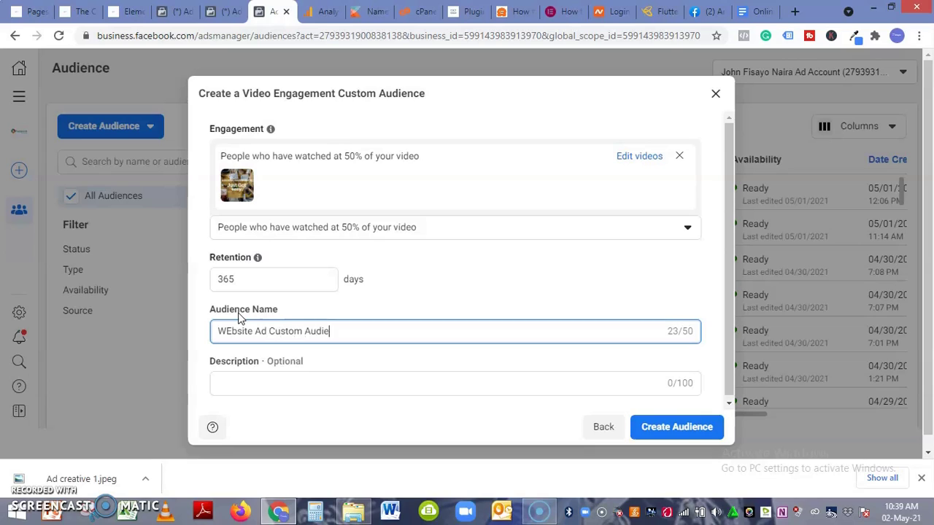
{"action": "type", "text": "nce 50%"}
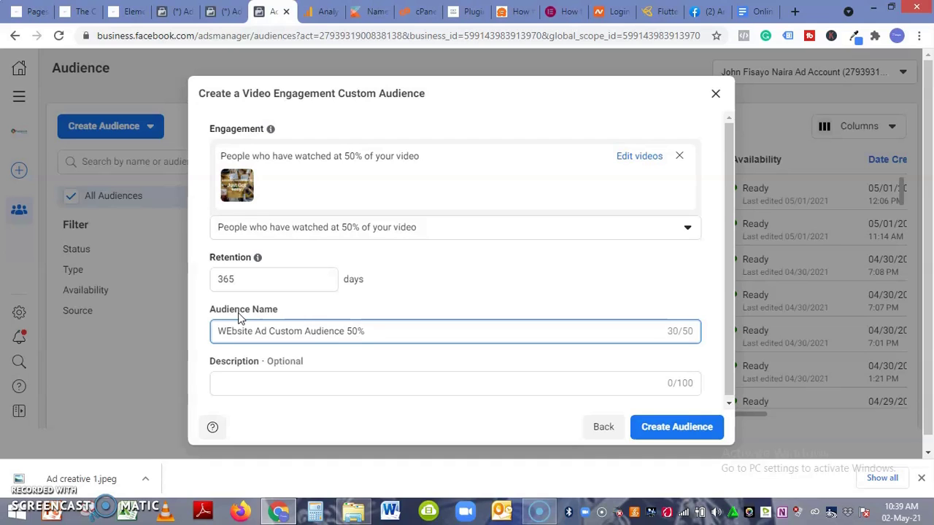
{"action": "scroll", "coordinate": [458, 355], "scroll_direction": "down", "scroll_amount": 1}
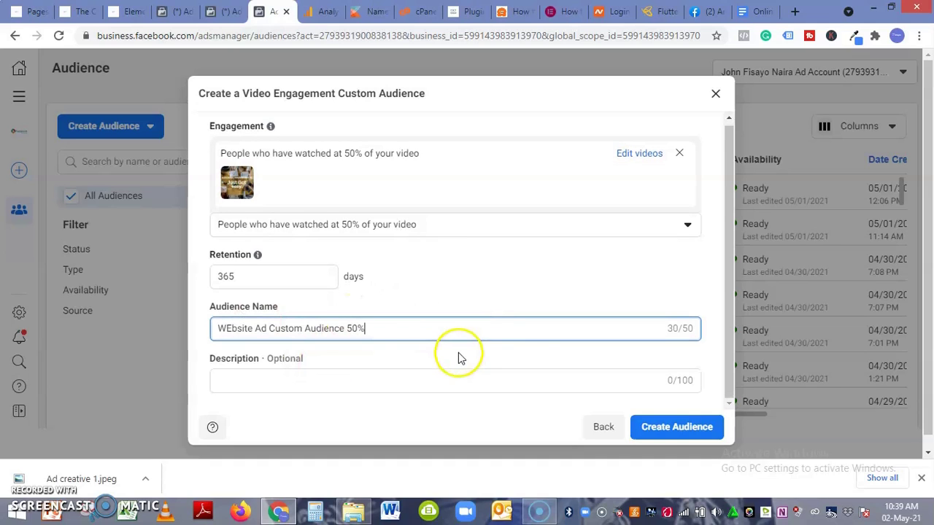
{"action": "left_click", "coordinate": [658, 440]}
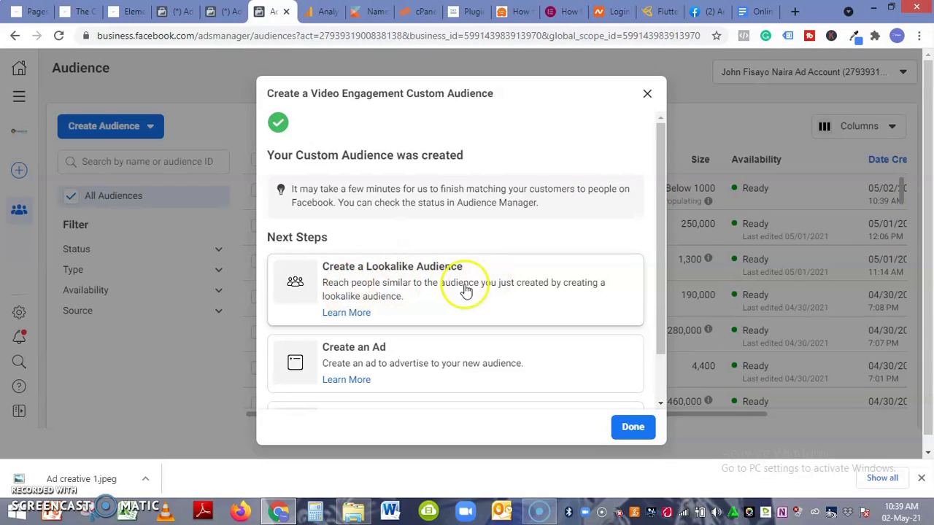
{"action": "scroll", "coordinate": [377, 361], "scroll_direction": "down", "scroll_amount": 1}
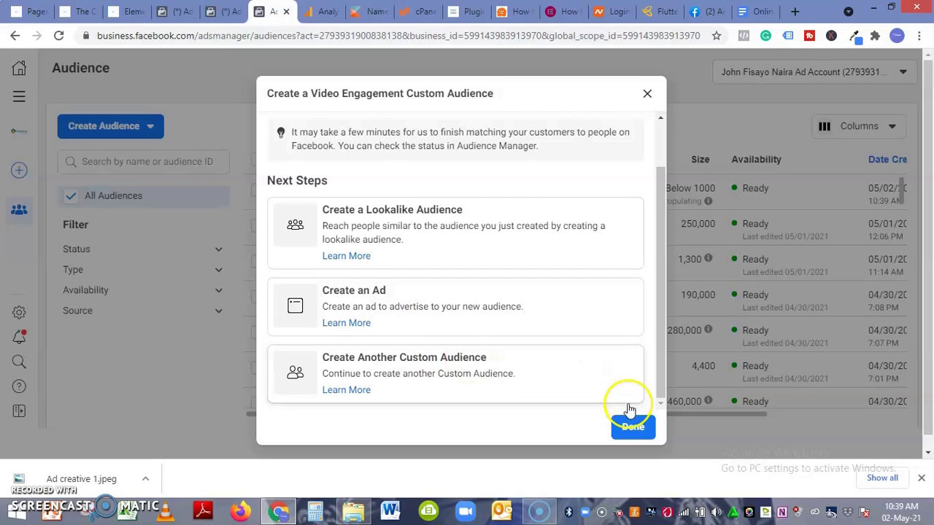
{"action": "left_click", "coordinate": [624, 433]}
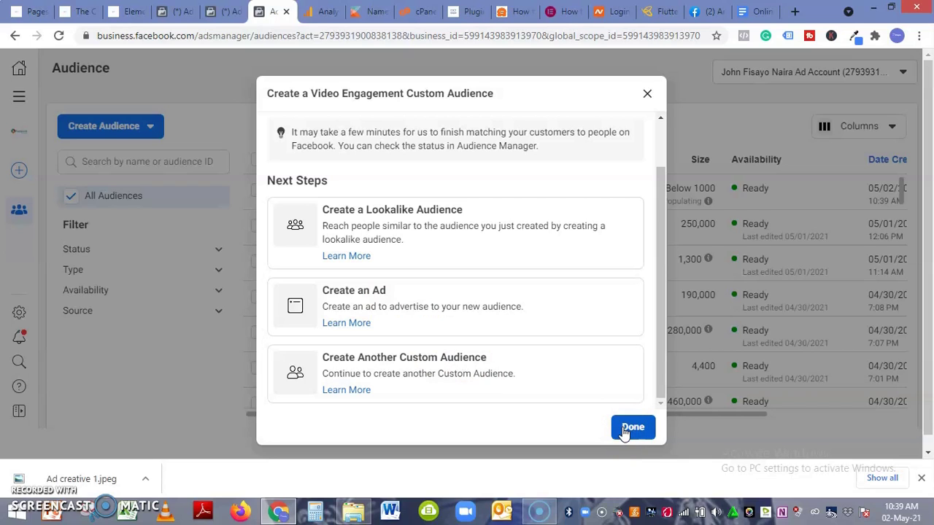
{"action": "left_click", "coordinate": [624, 432]}
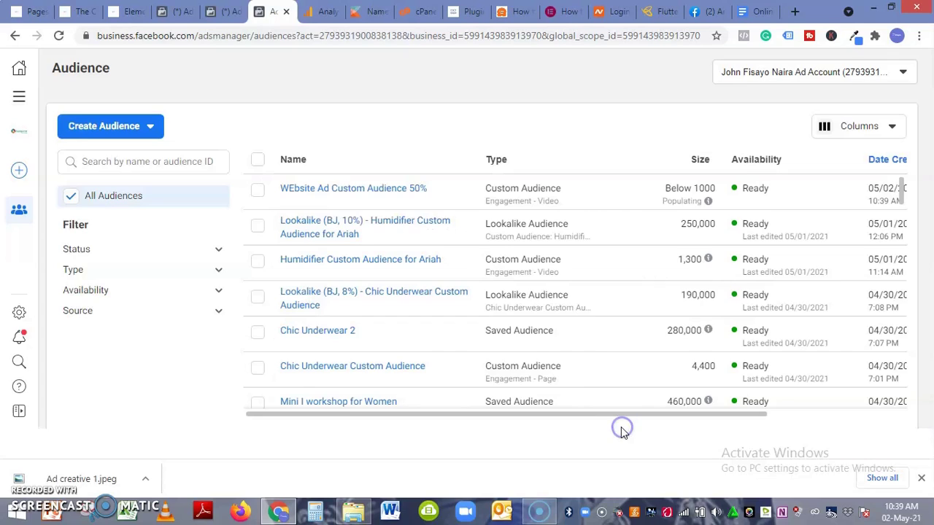
{"action": "mouse_move", "coordinate": [428, 241]}
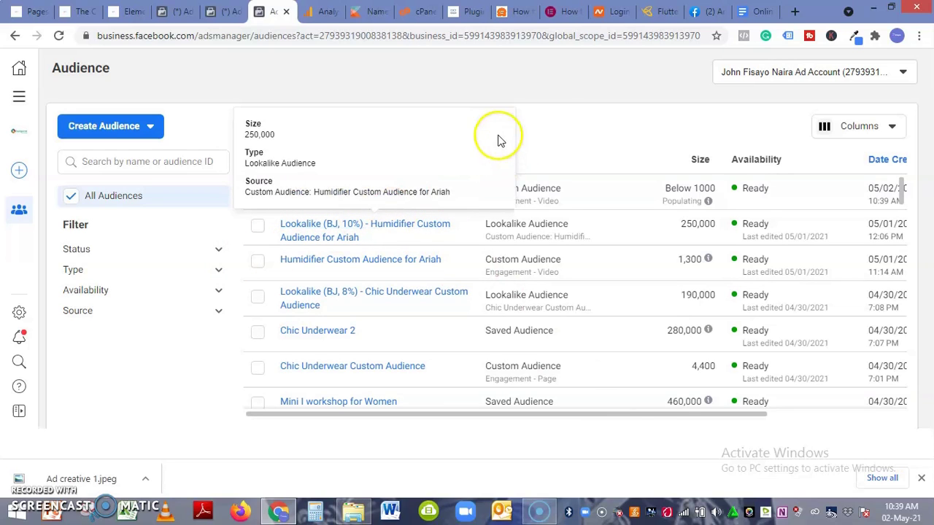
{"action": "mouse_move", "coordinate": [387, 196]}
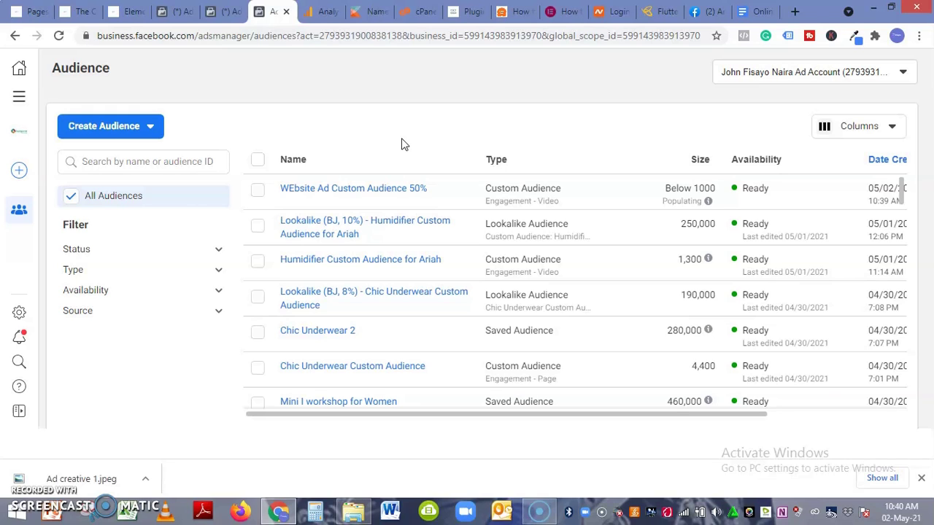
Start creating a lookalike audience from the WEbsite Ad Custom Audience 50% audience.
{"action": "left_click", "coordinate": [258, 193]}
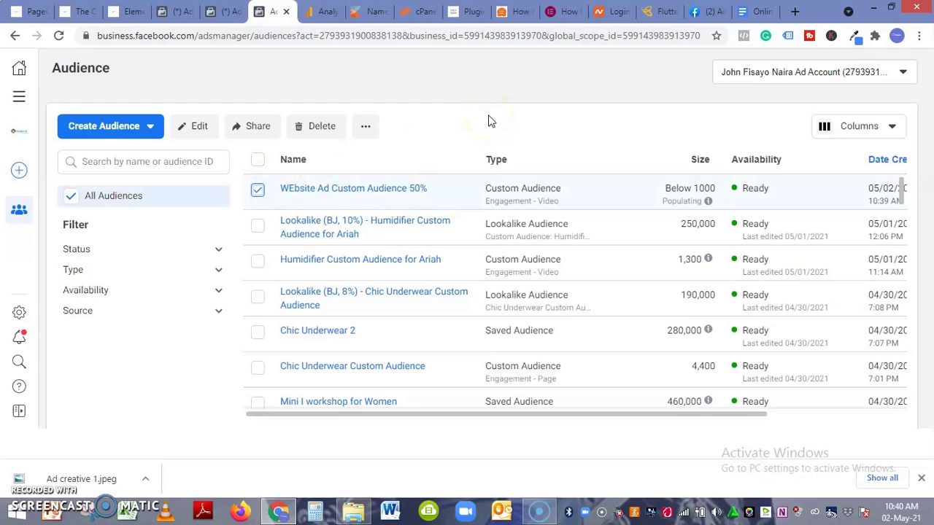
{"action": "mouse_move", "coordinate": [358, 191]}
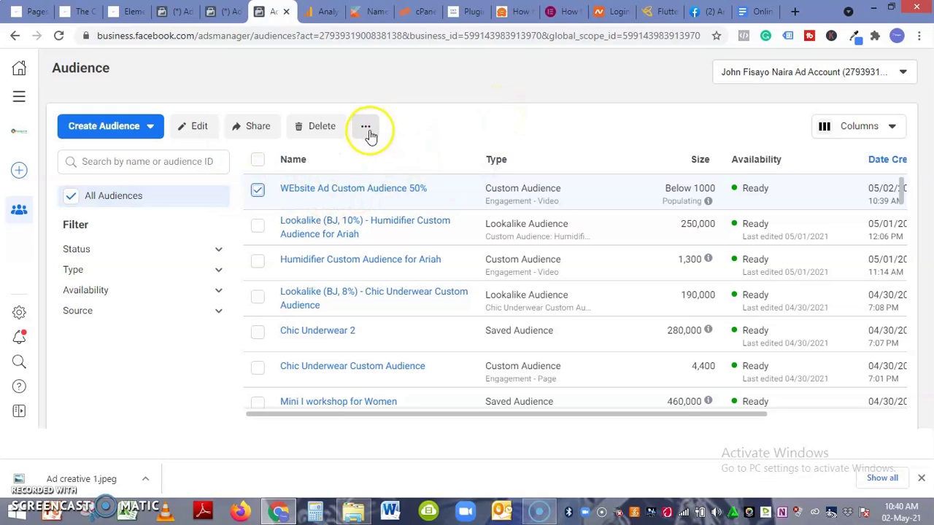
{"action": "left_click", "coordinate": [370, 135]}
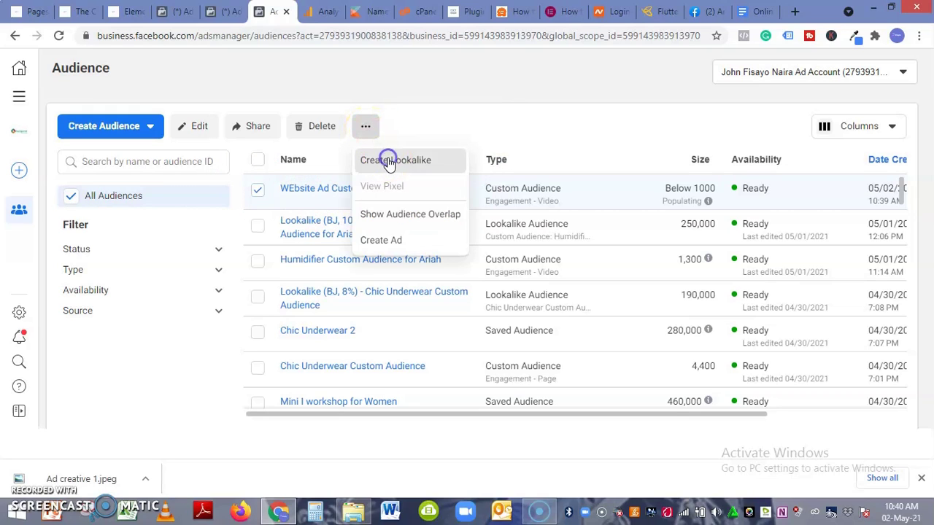
{"action": "left_click", "coordinate": [385, 160]}
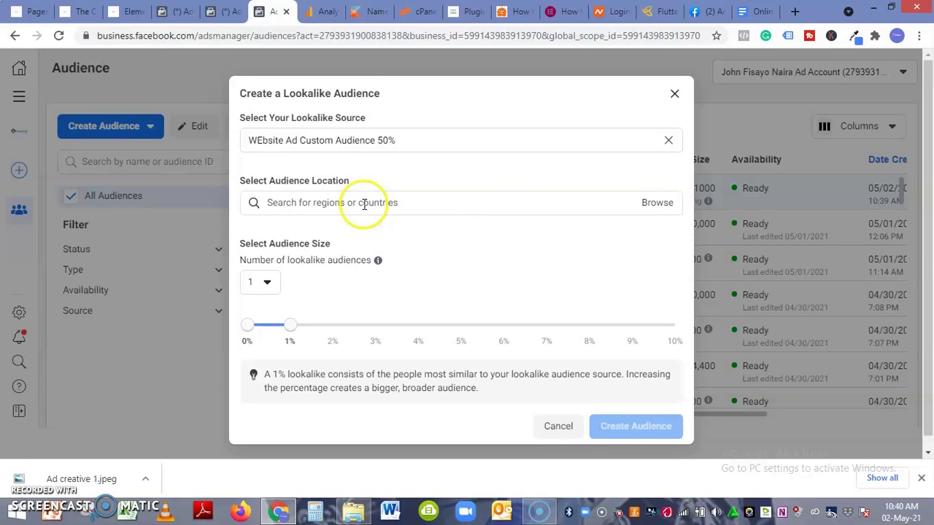
Choose Nigeria, among the African countries, as the lookalike audience's location.
{"action": "left_click", "coordinate": [657, 208]}
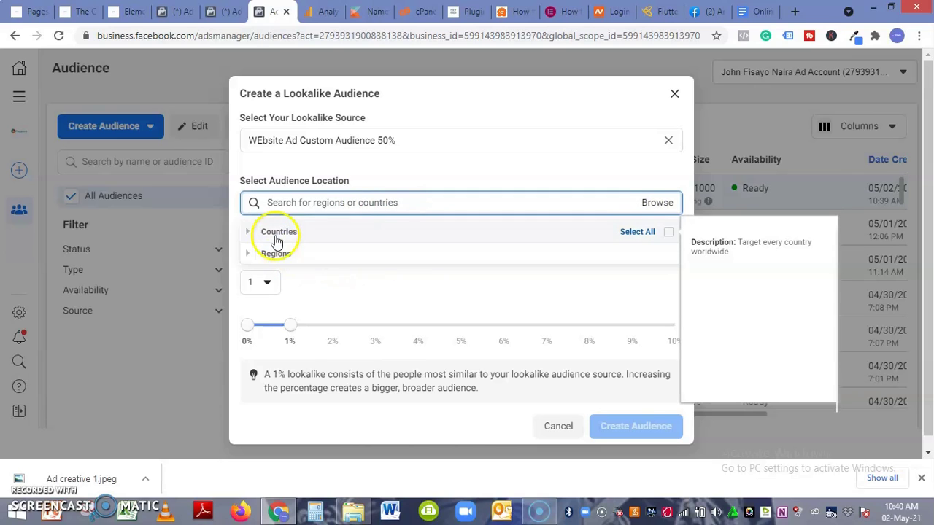
{"action": "left_click", "coordinate": [277, 239]}
{"action": "left_click", "coordinate": [308, 257]}
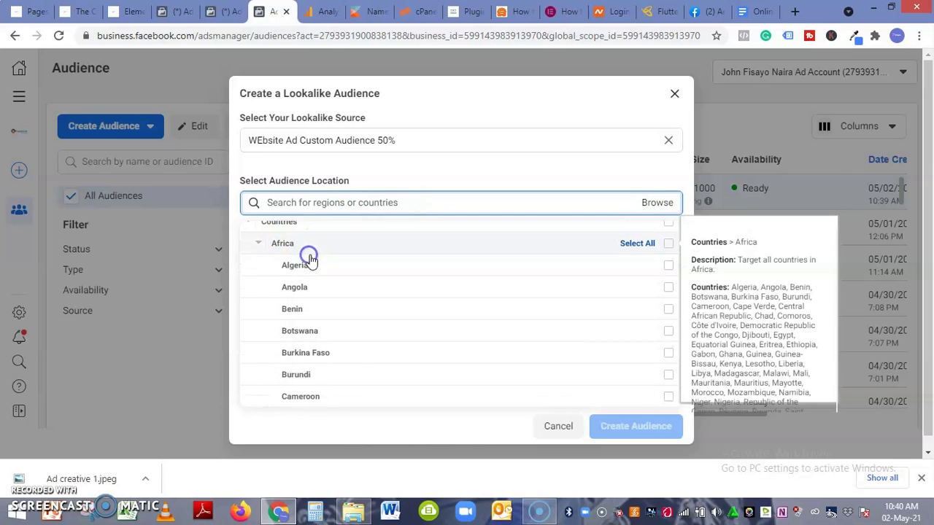
{"action": "scroll", "coordinate": [317, 265], "scroll_direction": "down", "scroll_amount": 5}
{"action": "scroll", "coordinate": [320, 268], "scroll_direction": "down", "scroll_amount": 5}
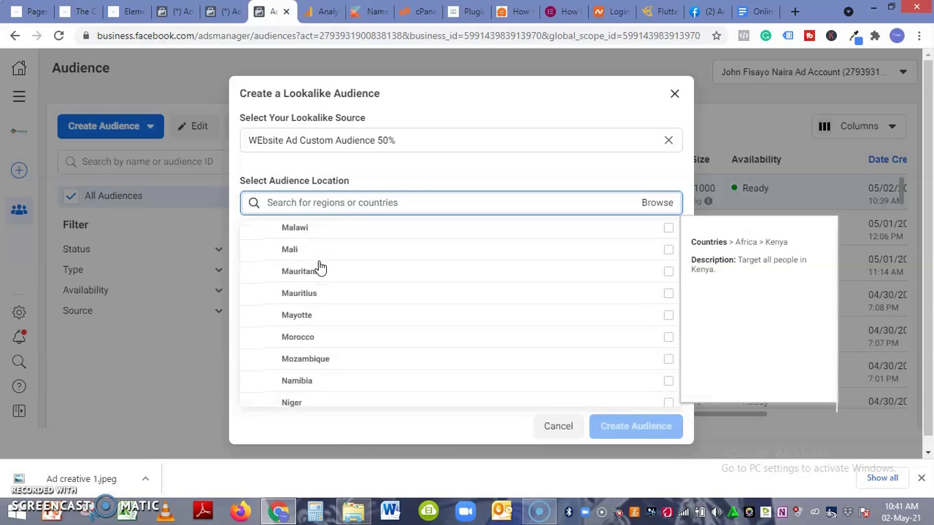
{"action": "scroll", "coordinate": [318, 267], "scroll_direction": "down", "scroll_amount": 3}
{"action": "left_click", "coordinate": [336, 296]}
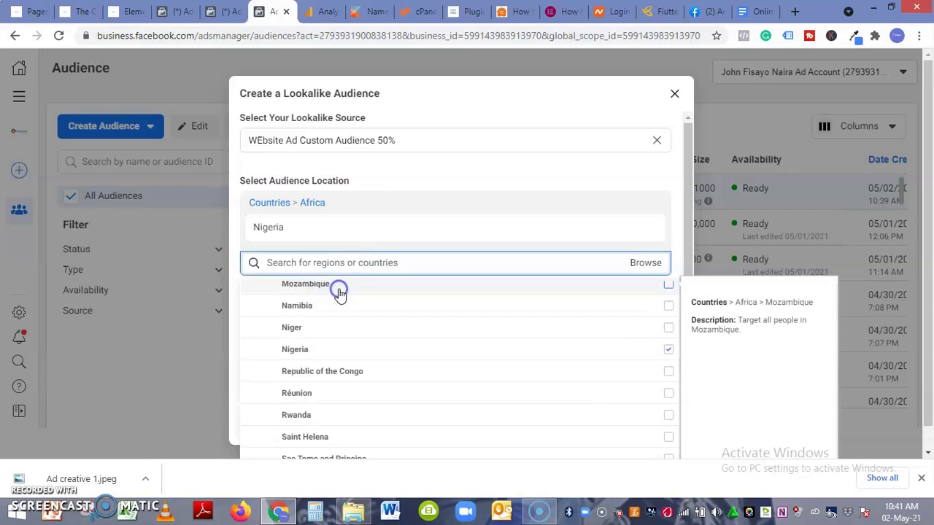
{"action": "left_click", "coordinate": [670, 177]}
Try lookalike audience sizes of 10% and 4% for the chosen location.
{"action": "scroll", "coordinate": [667, 180], "scroll_direction": "down", "scroll_amount": 3}
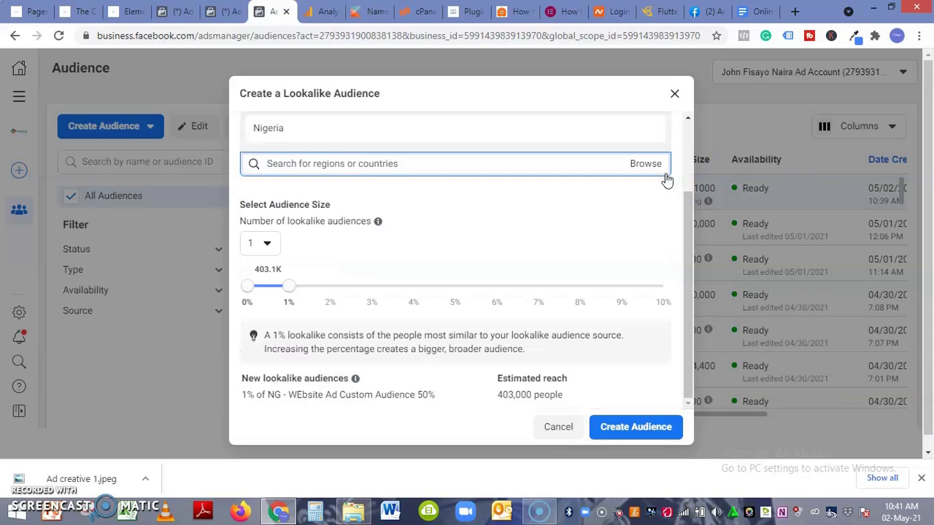
{"action": "left_click", "coordinate": [290, 292]}
{"action": "left_click_drag", "start_coordinate": [289, 291], "coordinate": [662, 289]}
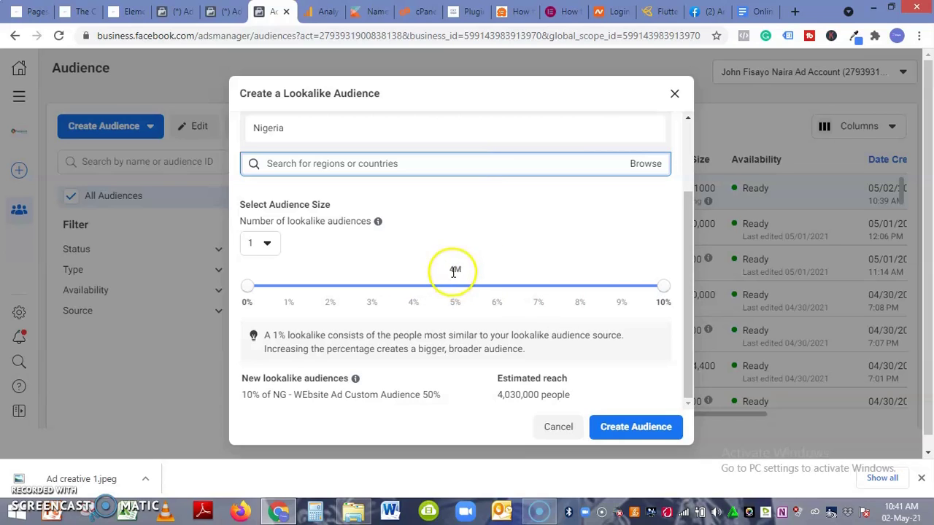
{"action": "left_click_drag", "start_coordinate": [662, 293], "coordinate": [411, 288]}
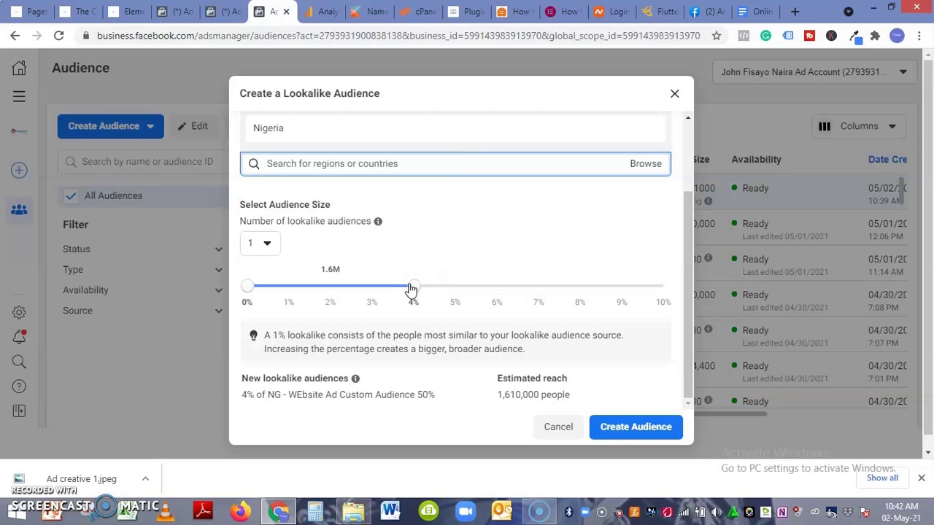
Set the lookalike audience size to 2% and create the audience.
{"action": "left_click_drag", "start_coordinate": [411, 288], "coordinate": [340, 289]}
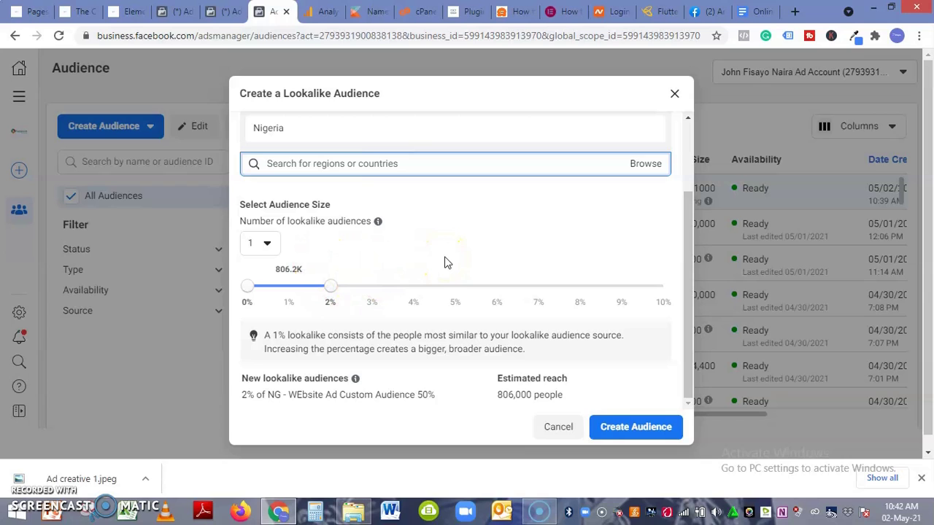
{"action": "scroll", "coordinate": [447, 263], "scroll_direction": "down", "scroll_amount": 1}
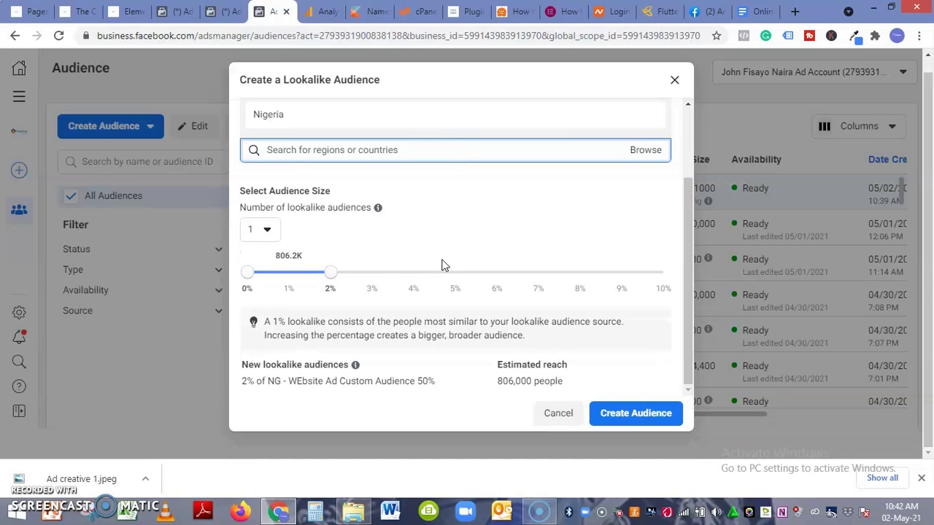
{"action": "left_click", "coordinate": [645, 413]}
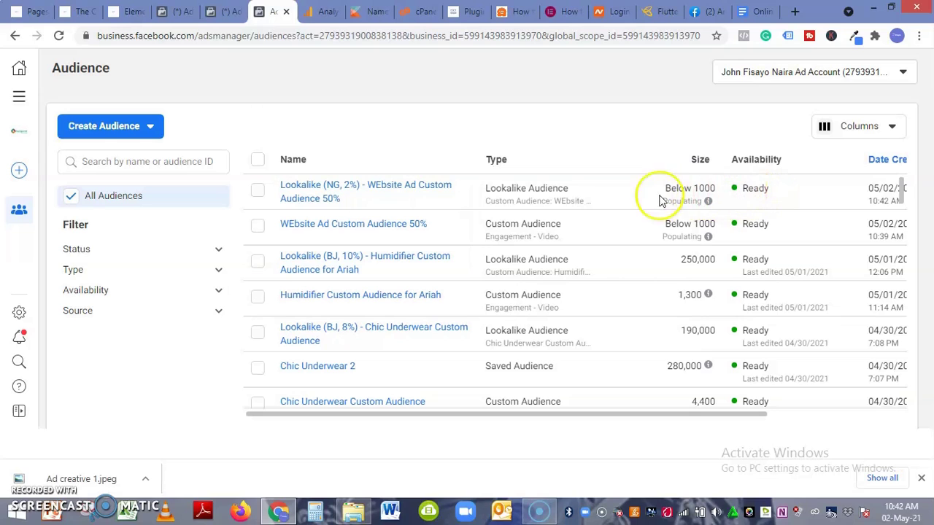
{"action": "mouse_move", "coordinate": [334, 192]}
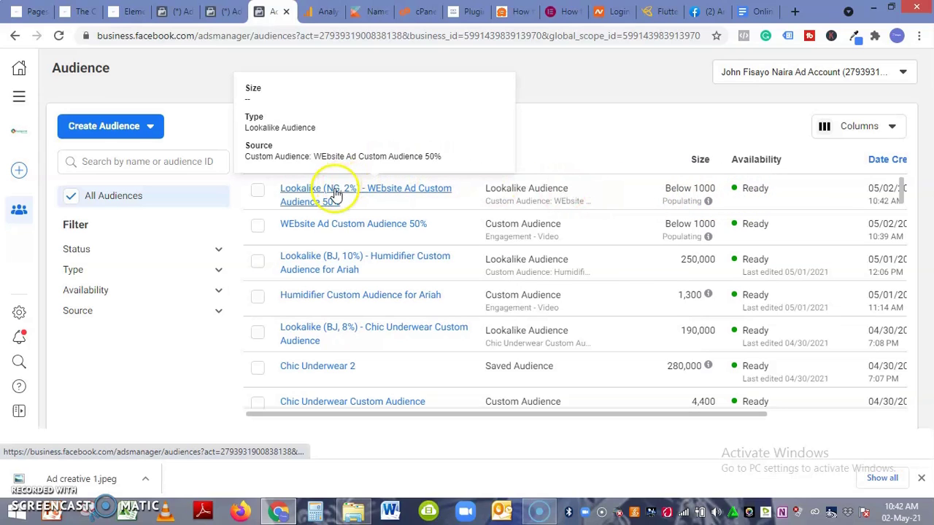